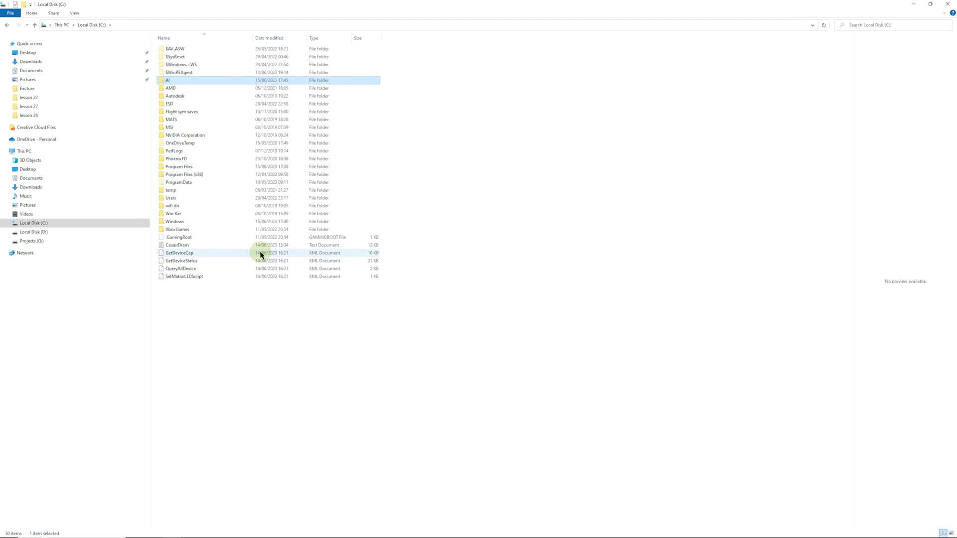
# Open the AI\stable-diffusion-webui folder in File Explorer.
pyautogui.doubleClick(175, 84)
pyautogui.click(183, 52)
pyautogui.doubleClick(183, 52)
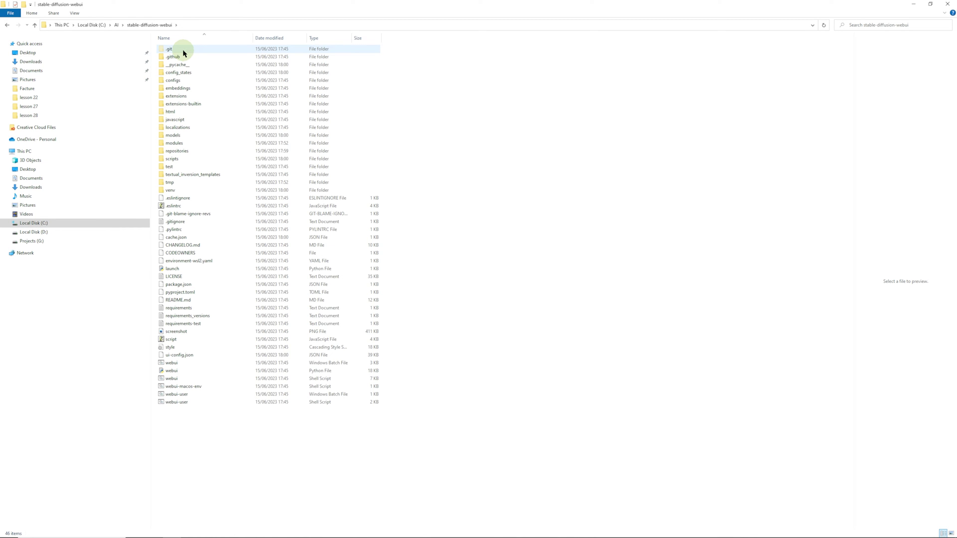
# Start a Command Prompt in that folder by entering cmd in the address bar.
pyautogui.click(204, 25)
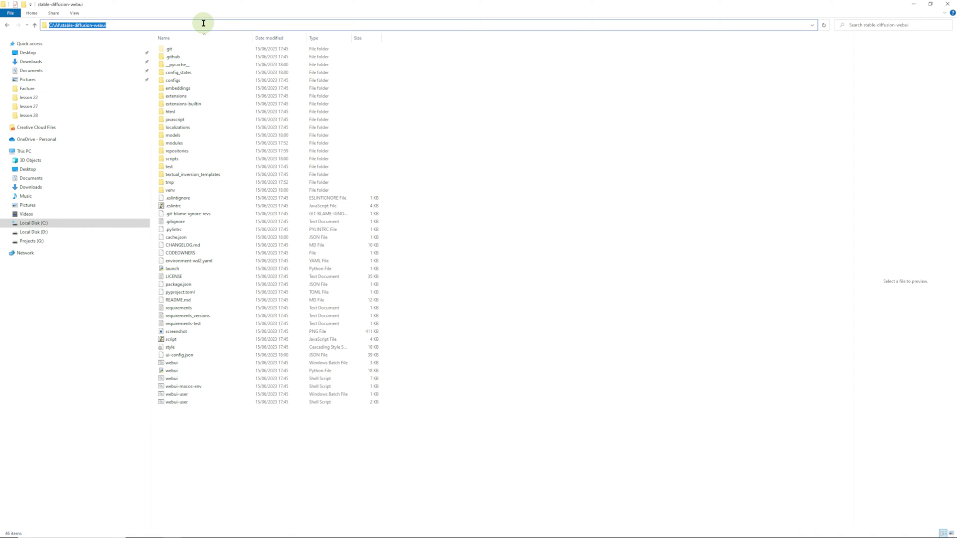
pyautogui.write('cmd')
pyautogui.press('Return')
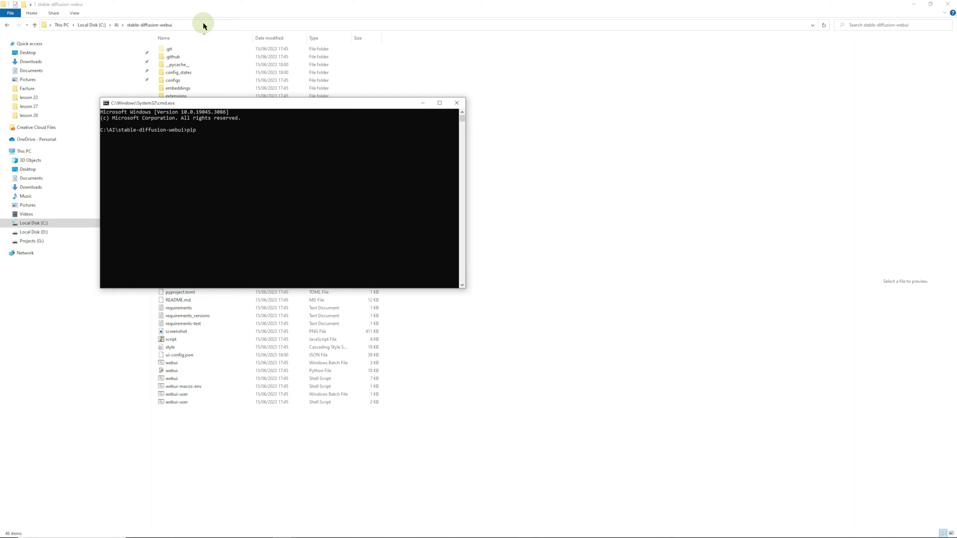
# Install opencv-python with pip and dismiss the antivirus notices.
pyautogui.write('all opencv-python')
pyautogui.press('Return')
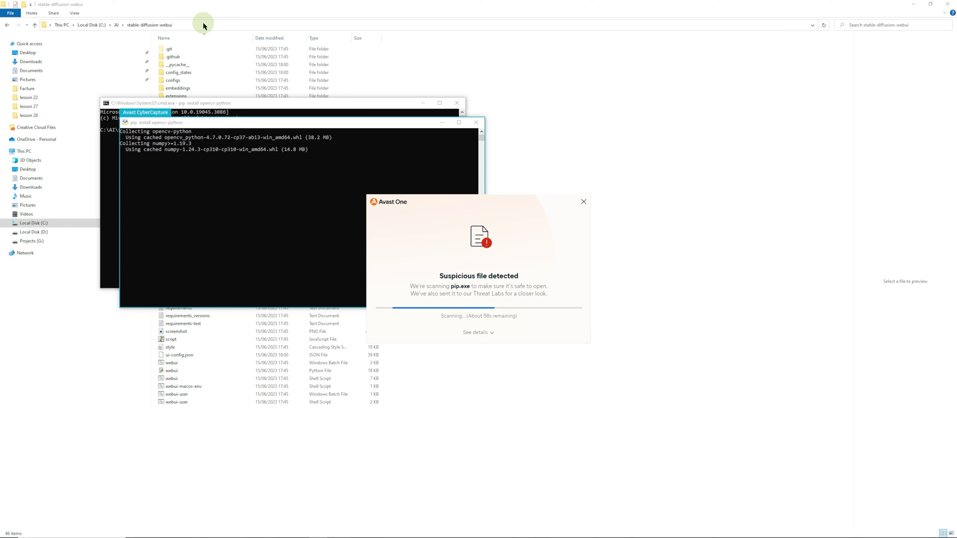
pyautogui.click(583, 202)
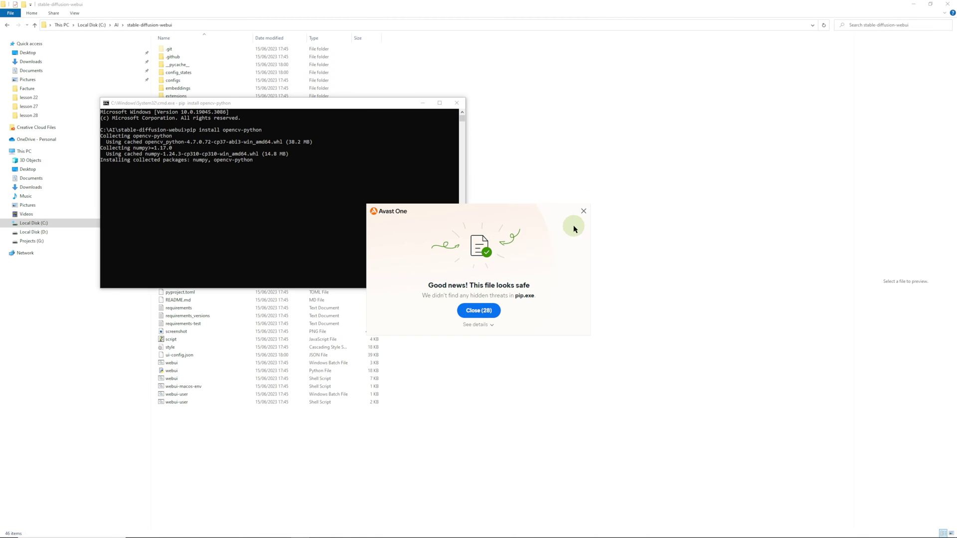
pyautogui.click(589, 215)
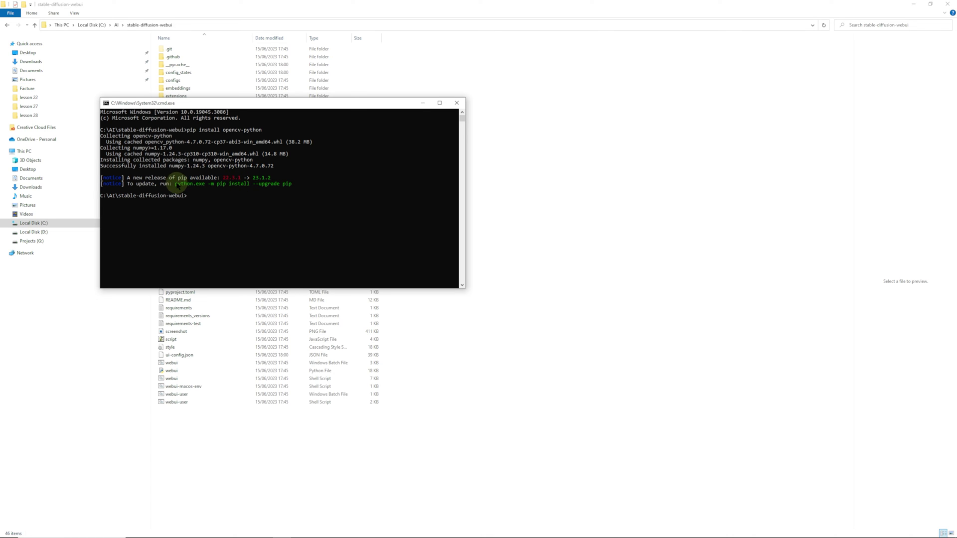
# Upgrade pip to 23.1.2 by copying and running the suggested upgrade command.
pyautogui.moveTo(176, 186)
pyautogui.mouseDown()
pyautogui.moveTo(291, 186)
pyautogui.moveTo(175, 185)
pyautogui.mouseUp()
pyautogui.hotkey('ctrl', 'c')
pyautogui.rightClick(292, 186)
pyautogui.rightClick(176, 185)
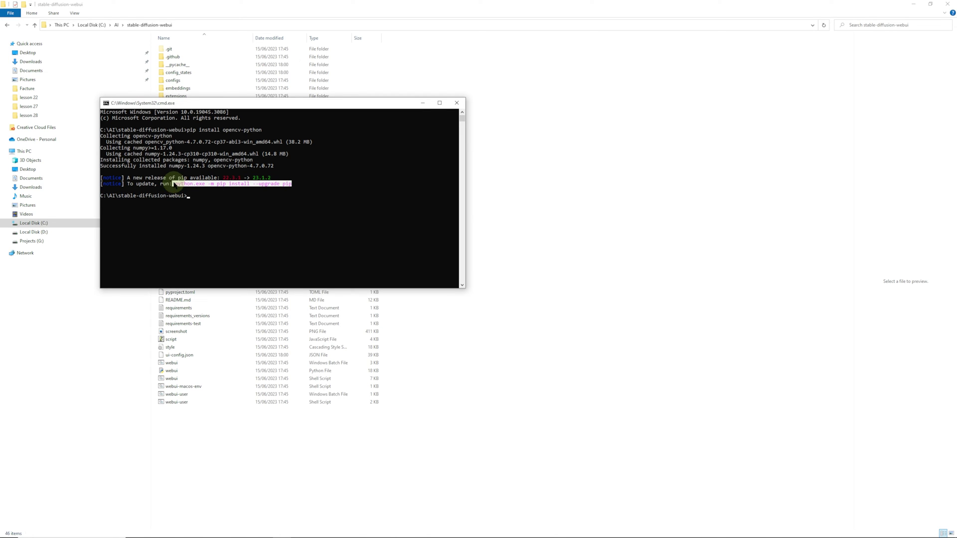
pyautogui.rightClick(203, 198)
pyautogui.press('Return')
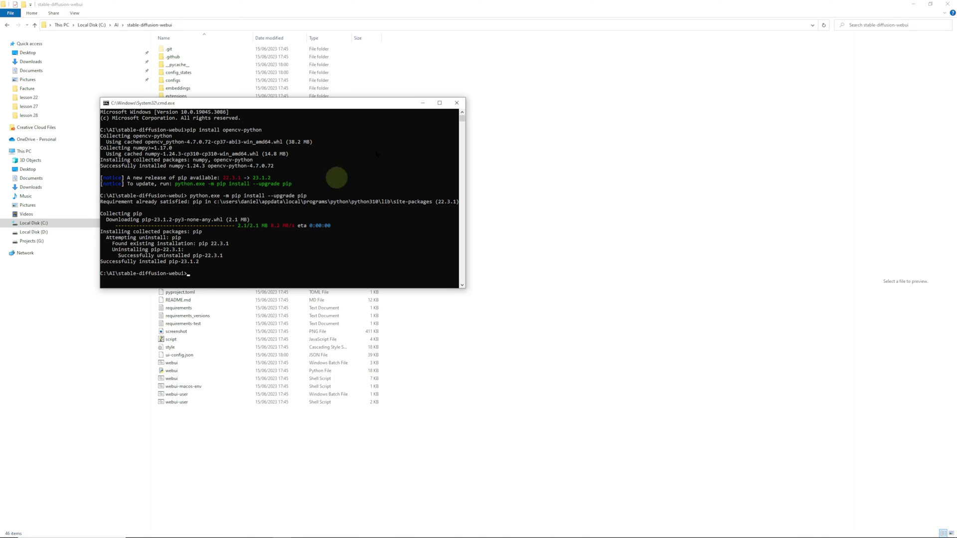
pyautogui.click(460, 105)
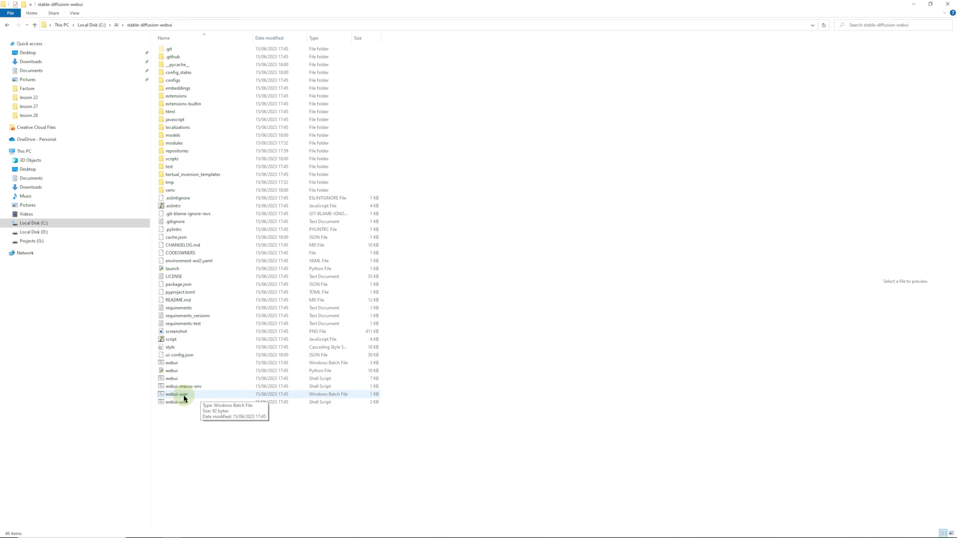
pyautogui.doubleClick(184, 397)
pyautogui.click(567, 308)
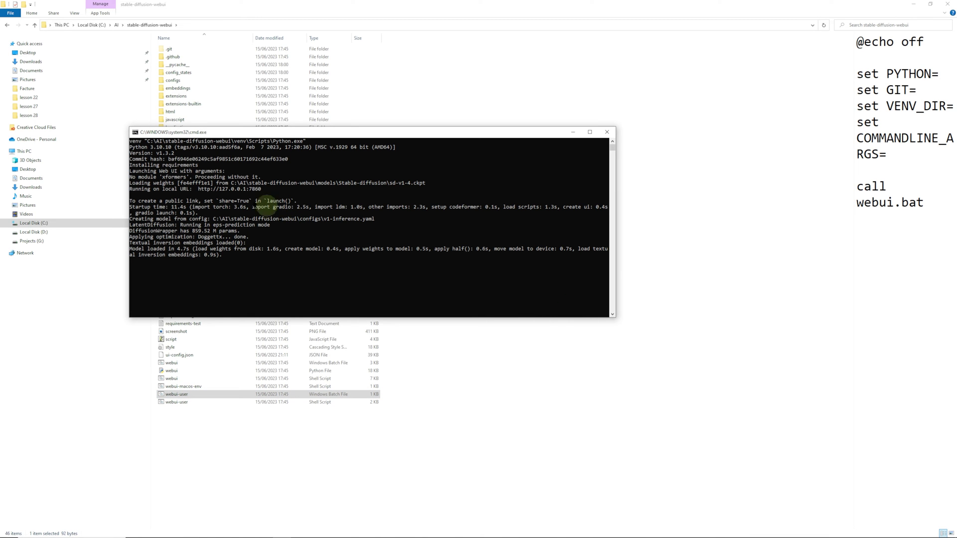
pyautogui.moveTo(198, 190); pyautogui.dragTo(264, 192)
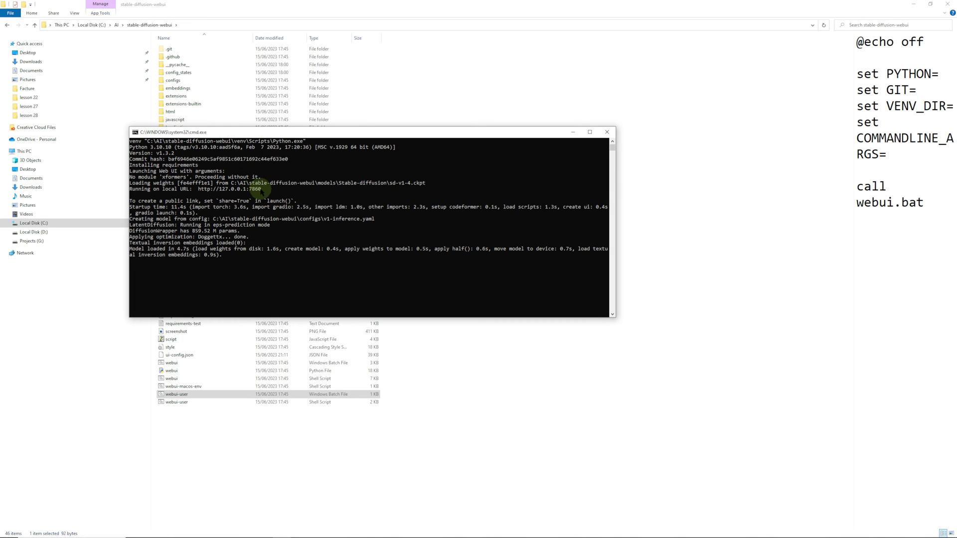
pyautogui.rightClick(202, 191)
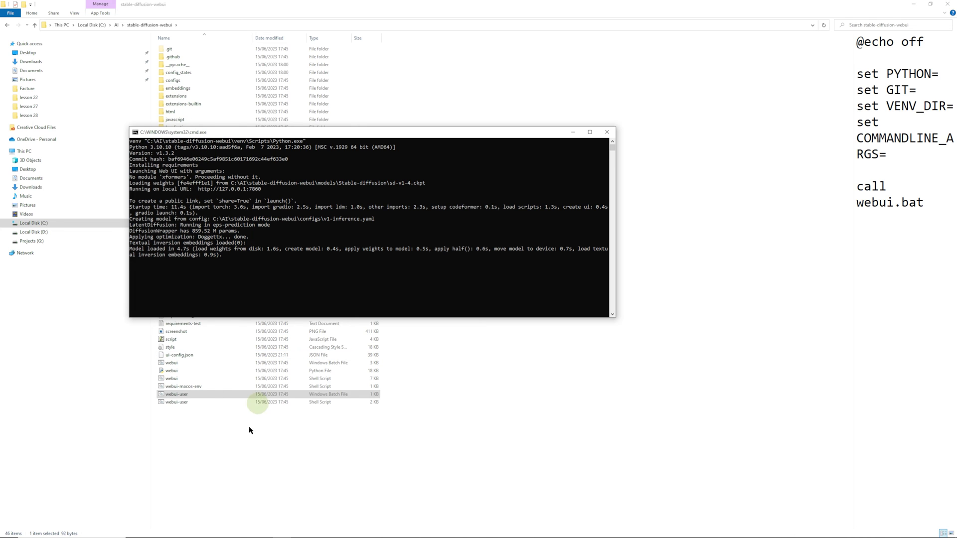
pyautogui.click(226, 531)
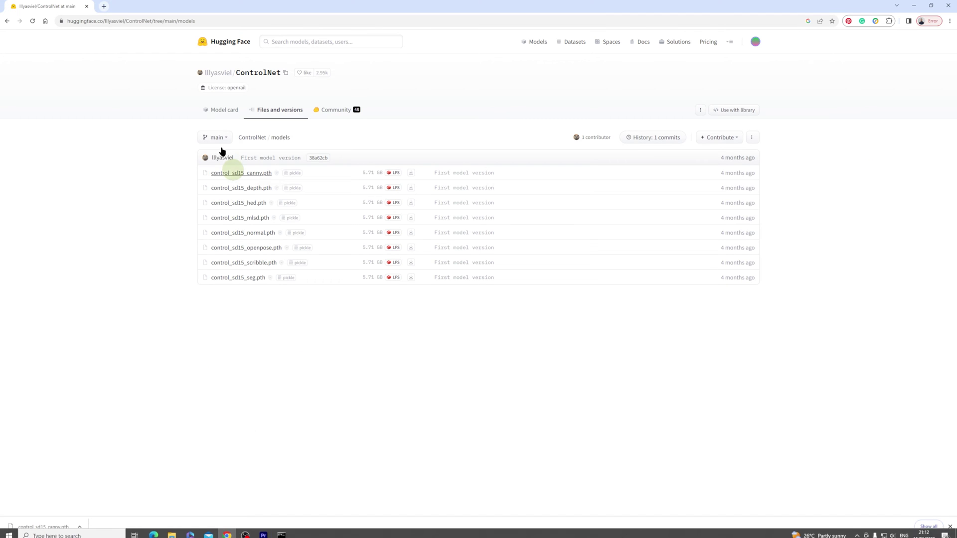
pyautogui.click(107, 6)
pyautogui.click(158, 24)
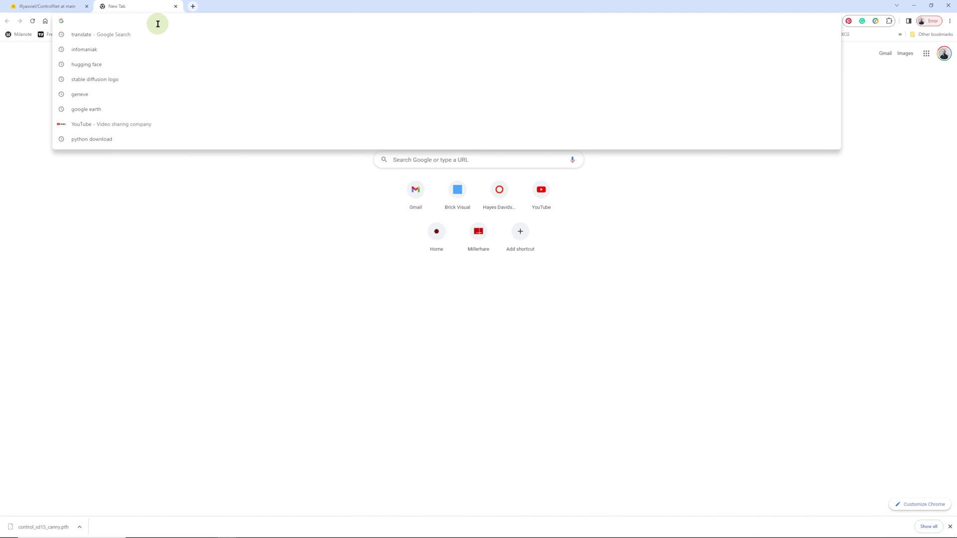
pyautogui.hotkey('ctrl', 'v')
pyautogui.press('Return')
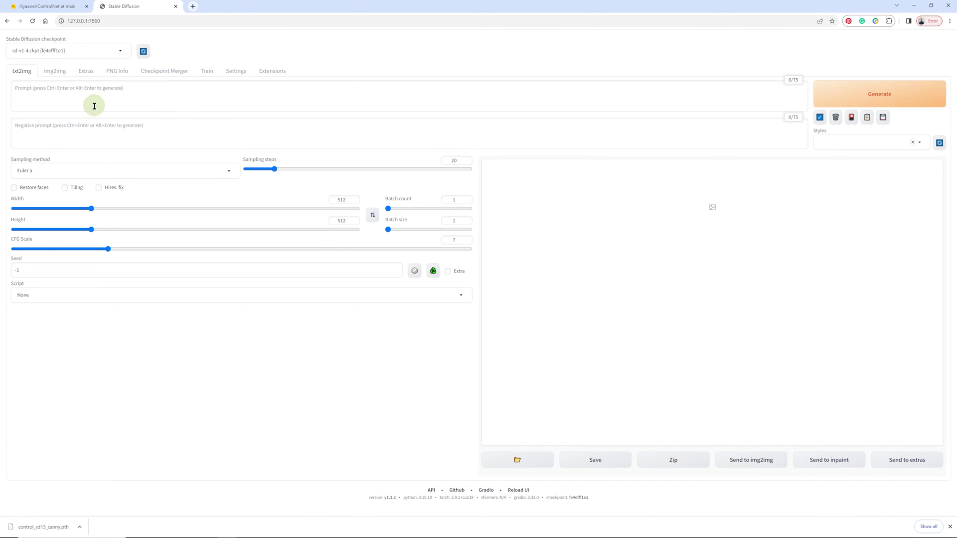
pyautogui.click(273, 73)
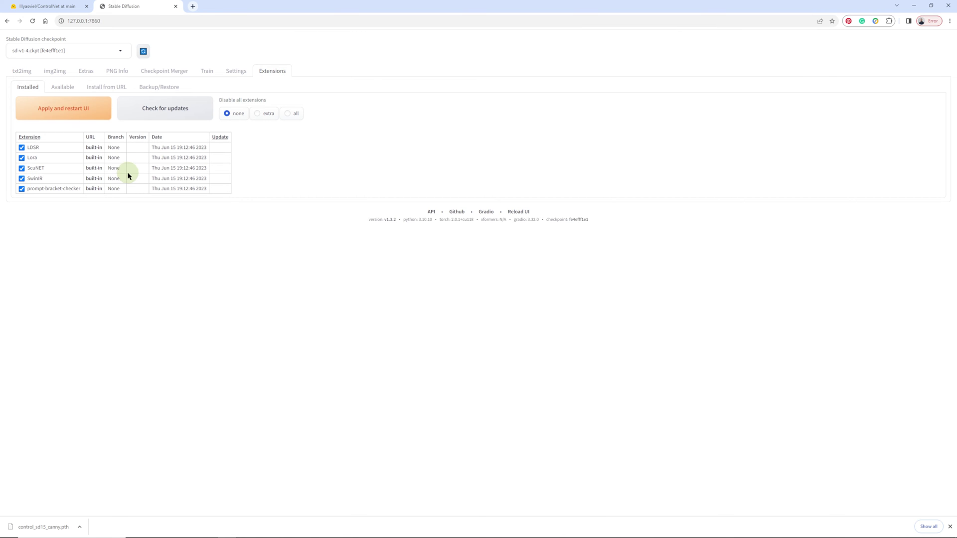
pyautogui.click(113, 90)
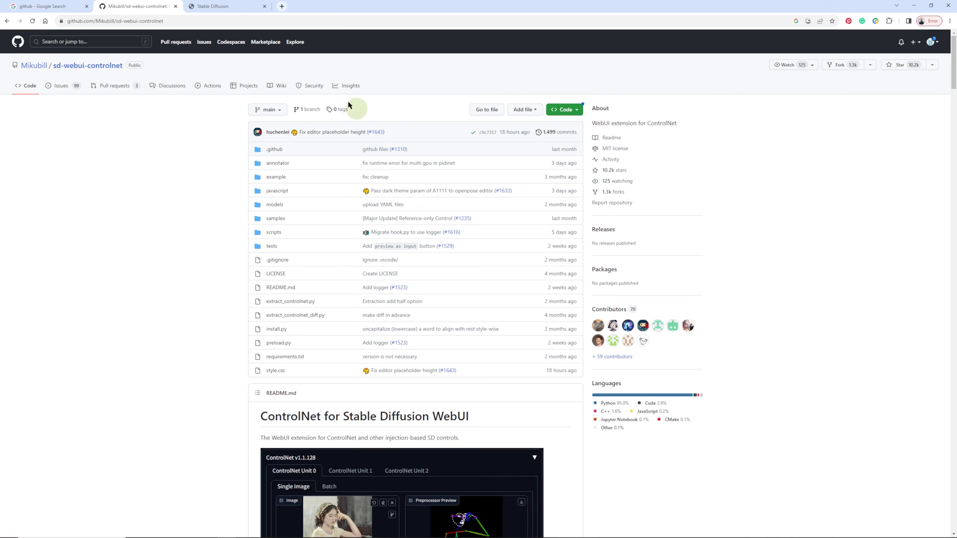
# Copy the sd-webui-controlnet HTTPS clone URL from the green Code menu.
pyautogui.click(565, 109)
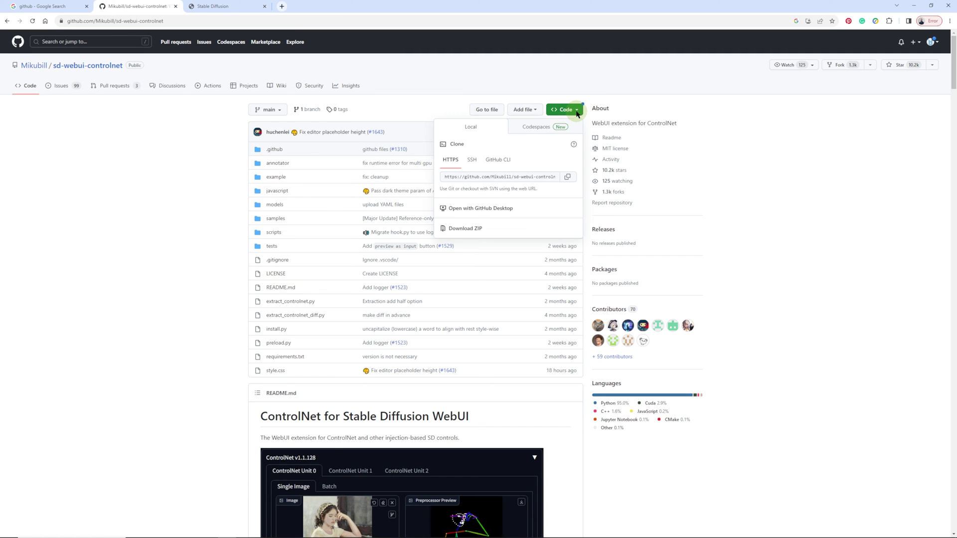
pyautogui.click(568, 177)
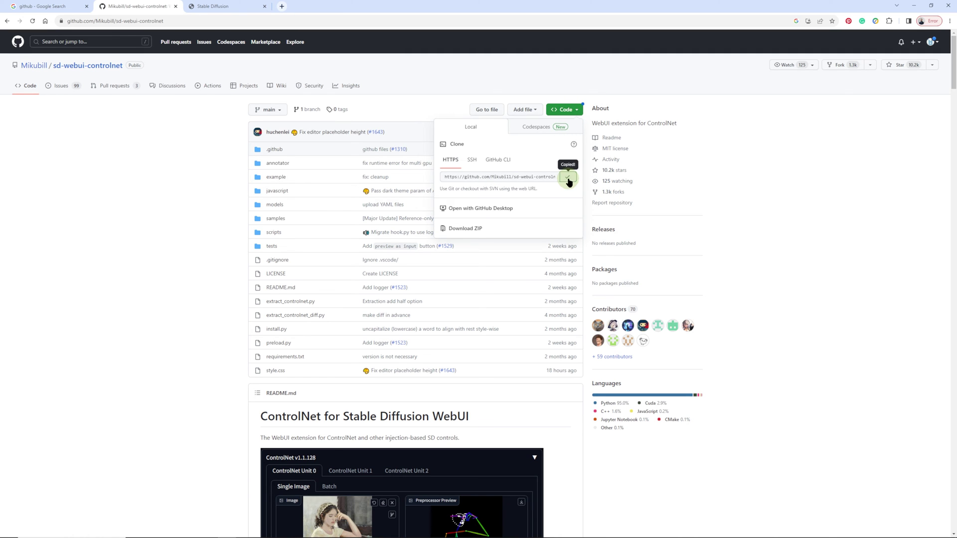
# Paste the sd-webui-controlnet git URL into the URL field and install the extension.
pyautogui.click(211, 7)
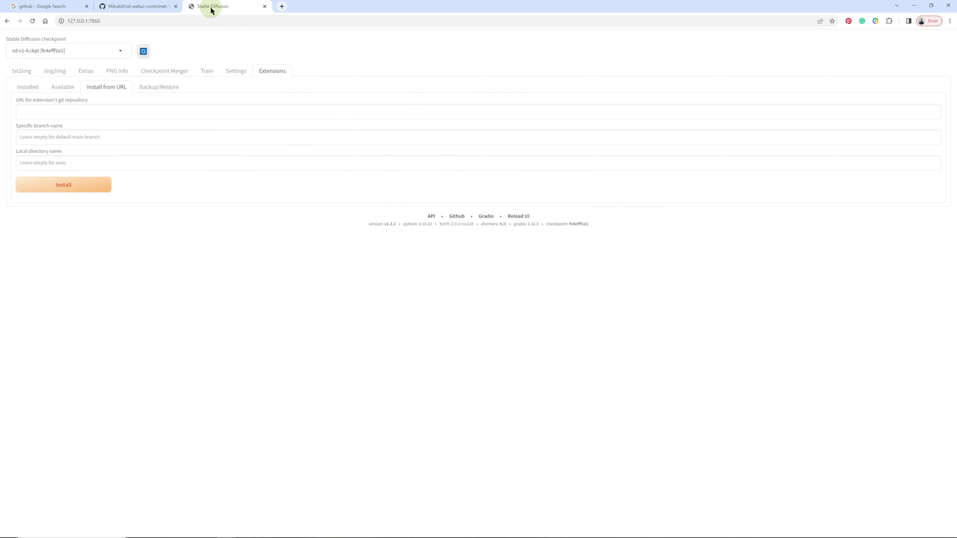
pyautogui.click(69, 111)
pyautogui.press('super')
pyautogui.press('Escape')
pyautogui.hotkey('ctrl', 'v')
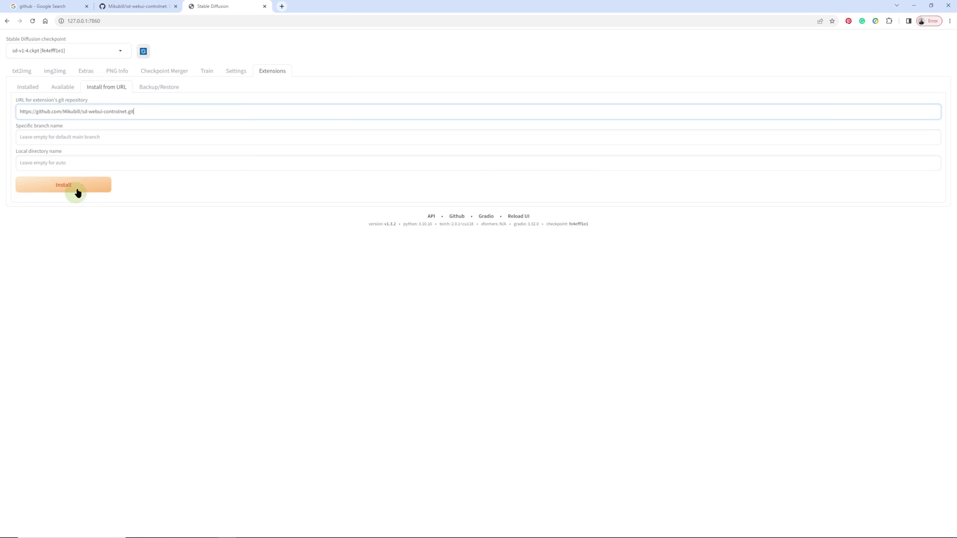
pyautogui.click(78, 187)
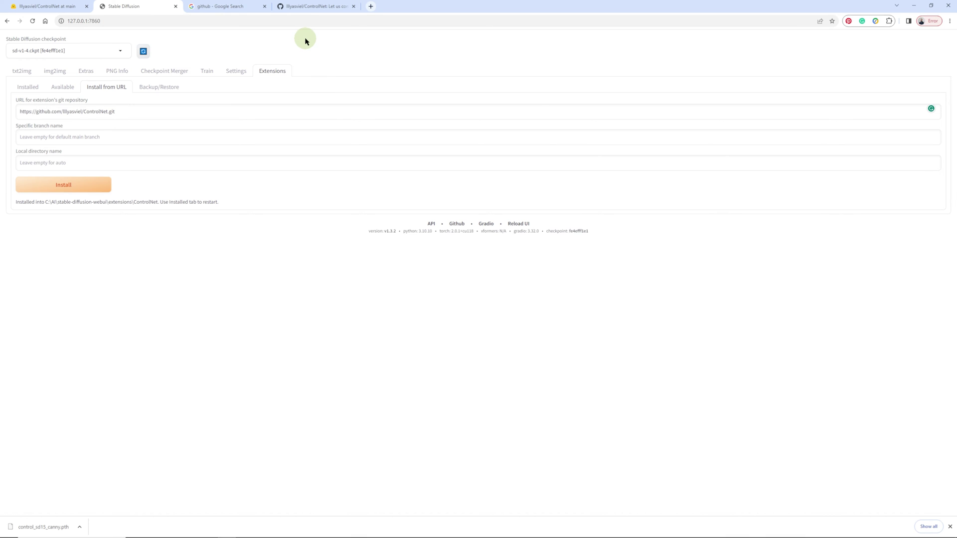
# Go from the ControlNet GitHub page to the Hugging Face lllyasviel/ControlNet models page and select its address.
pyautogui.click(300, 8)
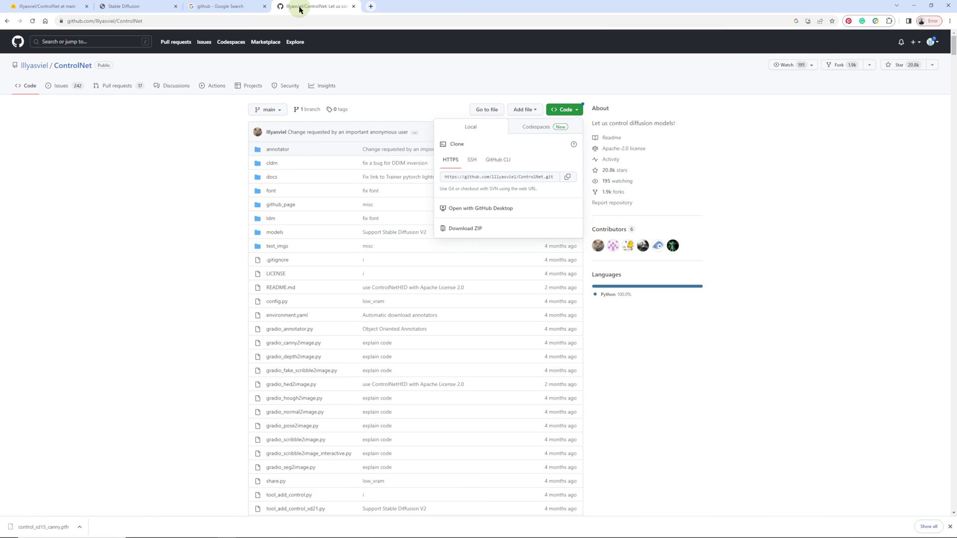
pyautogui.hotkey('ctrl', '1')
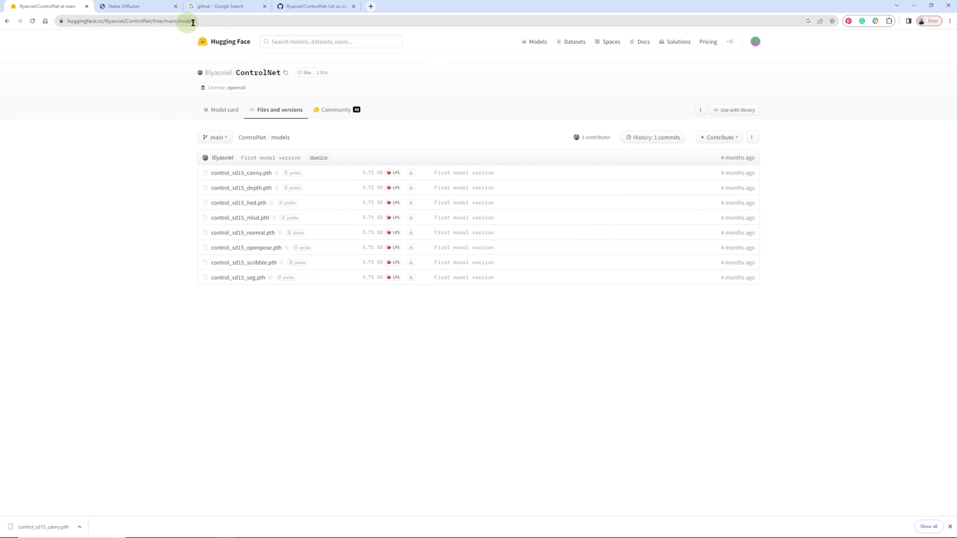
pyautogui.moveTo(210, 20); pyautogui.dragTo(71, 24)
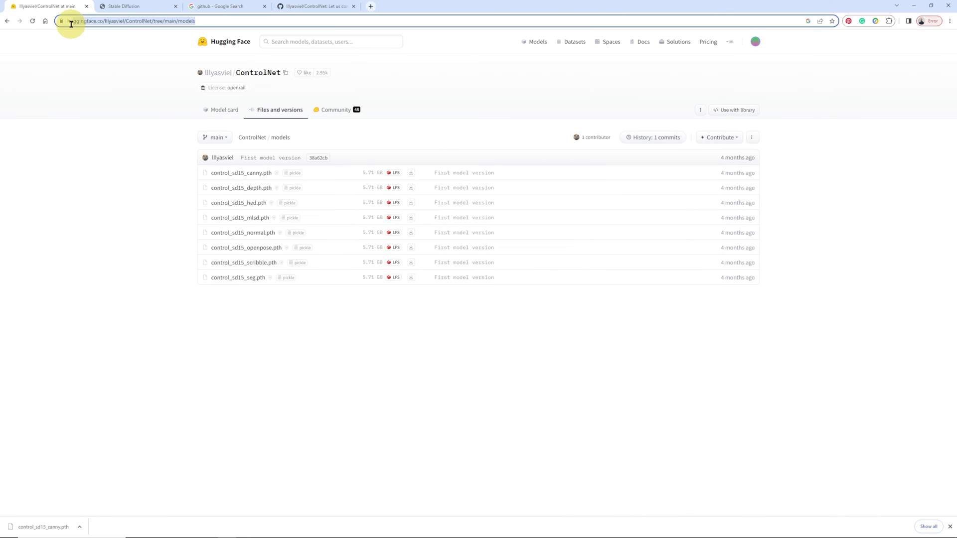
# Show the downloaded control_sd15_canny.pth in its folder and cut it.
pyautogui.click(80, 528)
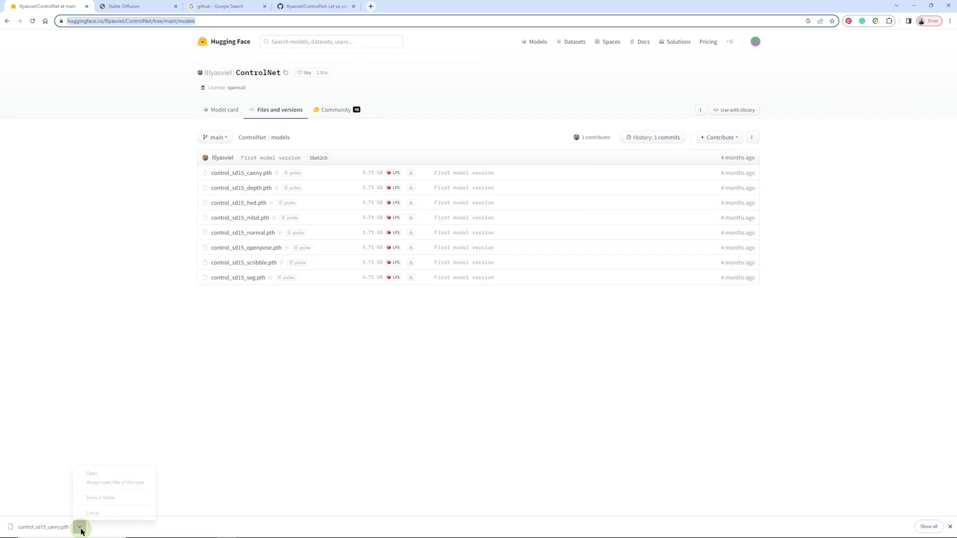
pyautogui.click(99, 498)
pyautogui.rightClick(344, 201)
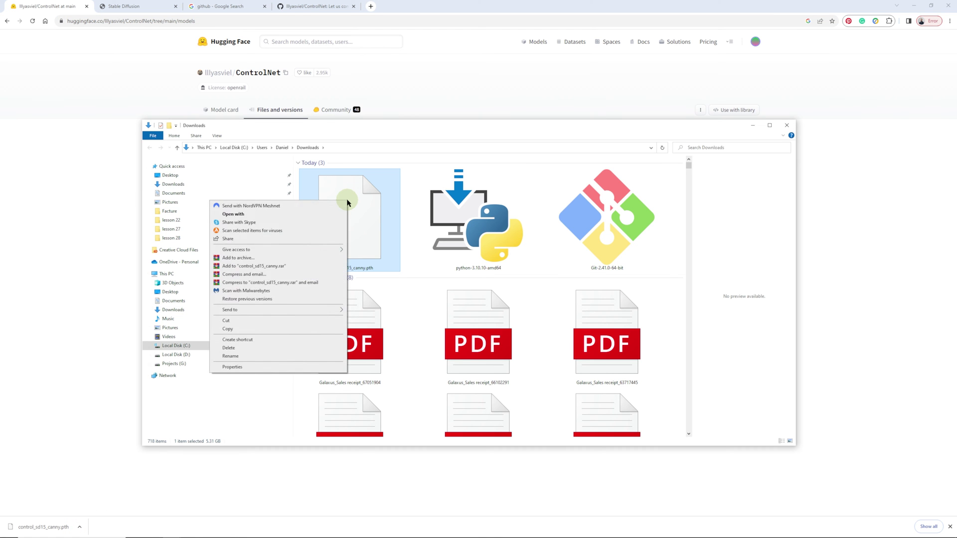
pyautogui.click(253, 321)
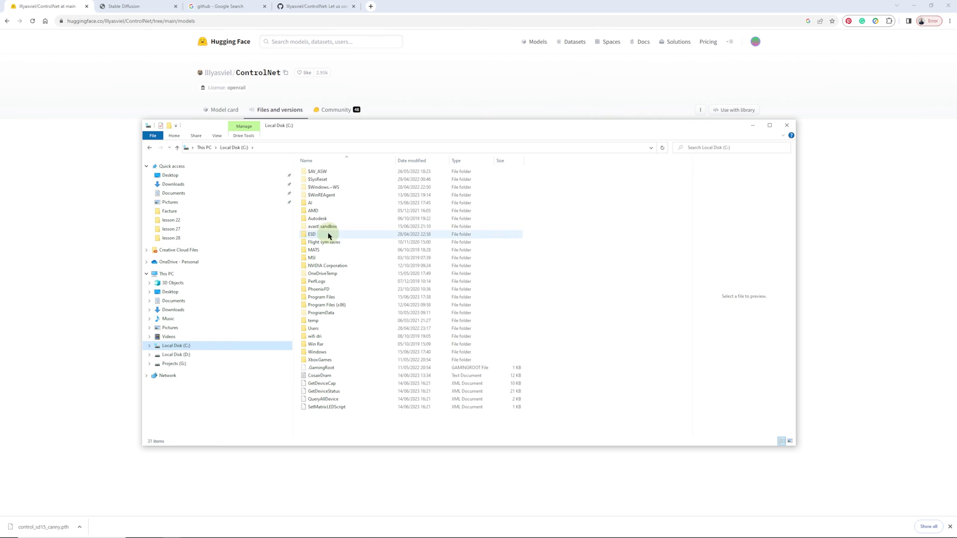
# Paste control_sd15_canny.pth into AI\stable-diffusion-webui\extensions\ControlNet\models.
pyautogui.doubleClick(317, 204)
pyautogui.doubleClick(328, 173)
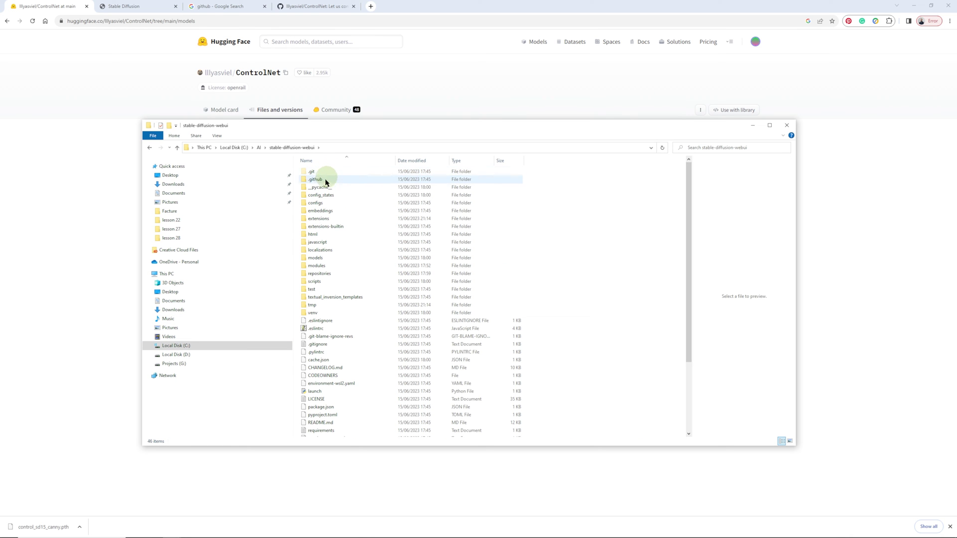
pyautogui.doubleClick(327, 219)
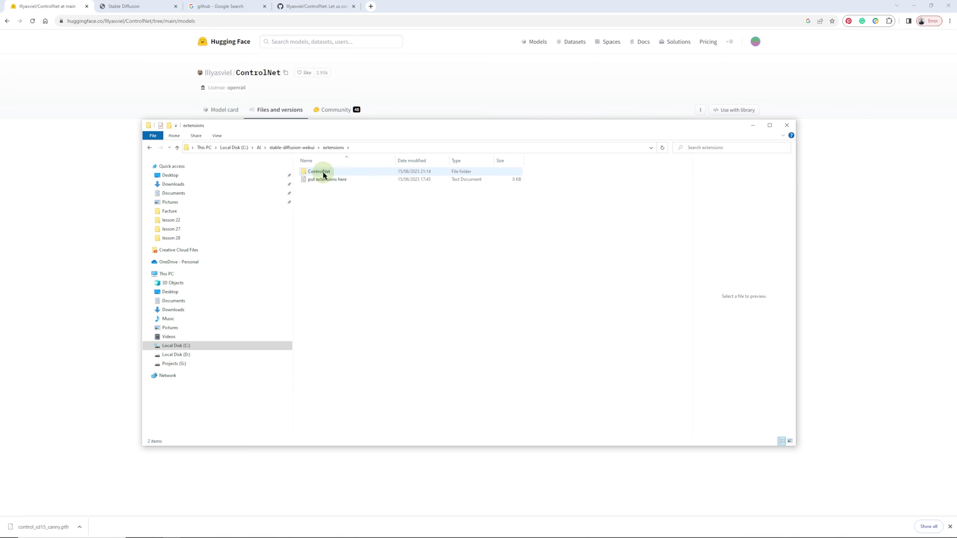
pyautogui.doubleClick(324, 173)
pyautogui.doubleClick(324, 228)
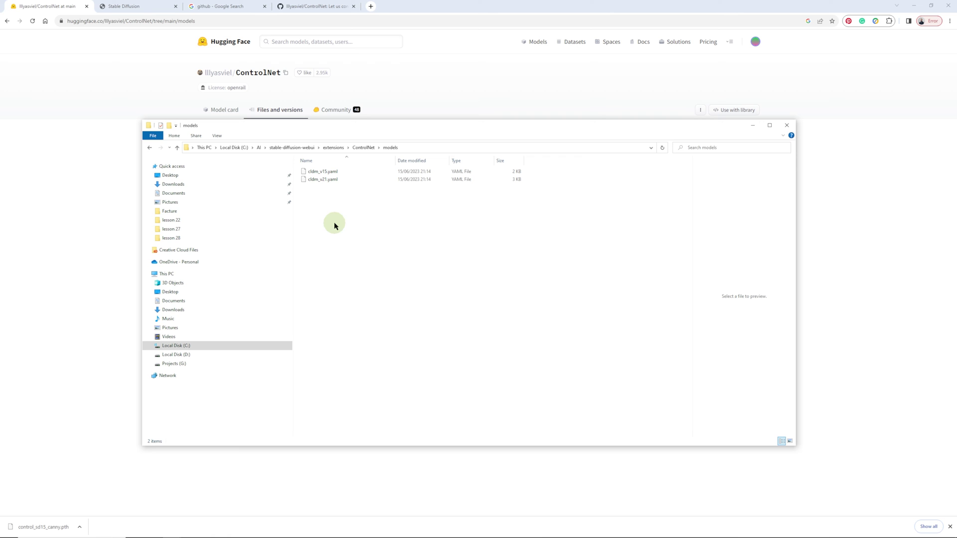
pyautogui.rightClick(335, 223)
pyautogui.click(294, 276)
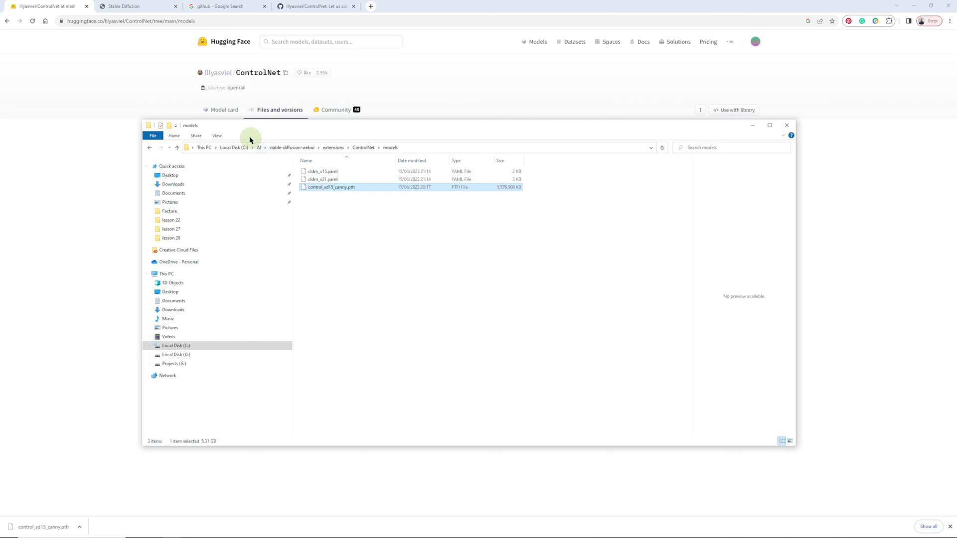
pyautogui.moveTo(228, 128); pyautogui.dragTo(424, 112)
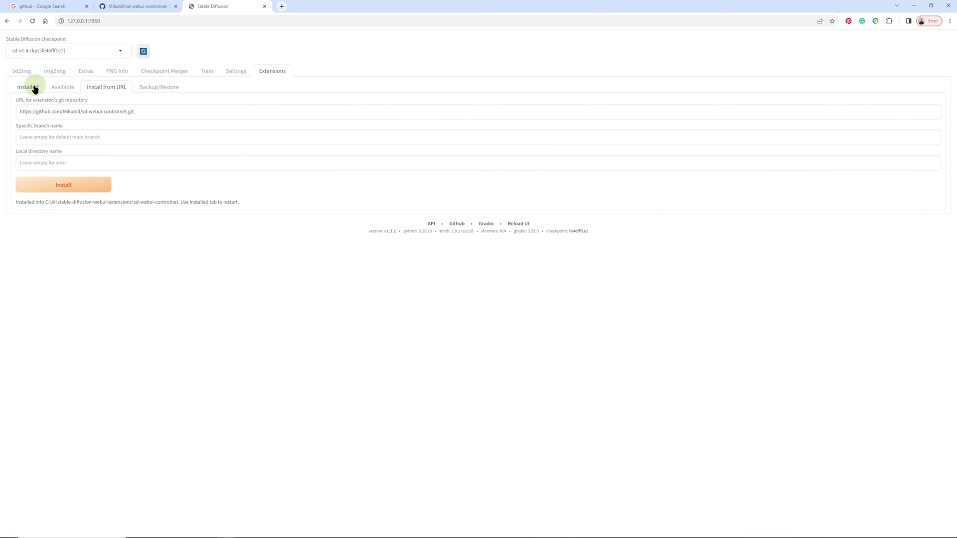
# Check the Installed extensions list for ControlNet updates.
pyautogui.click(33, 89)
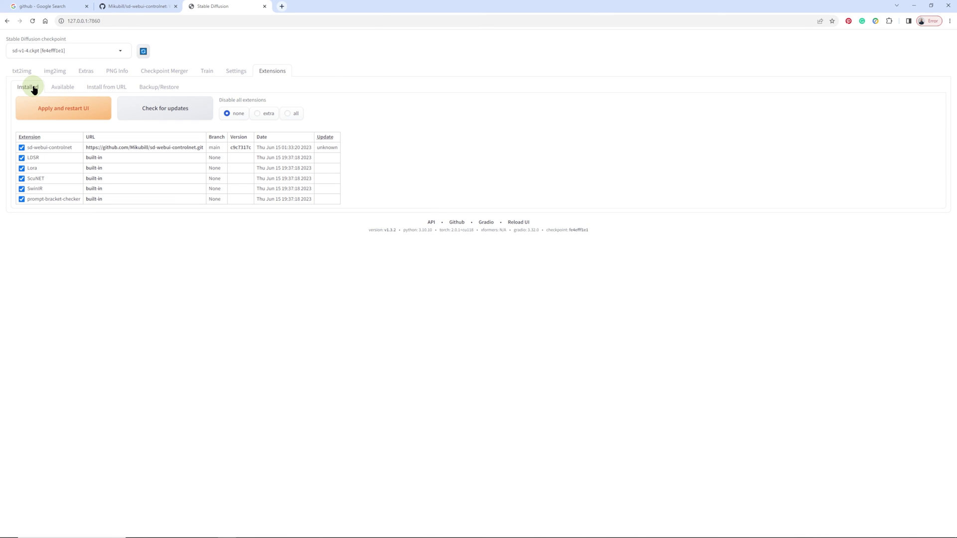
pyautogui.click(159, 113)
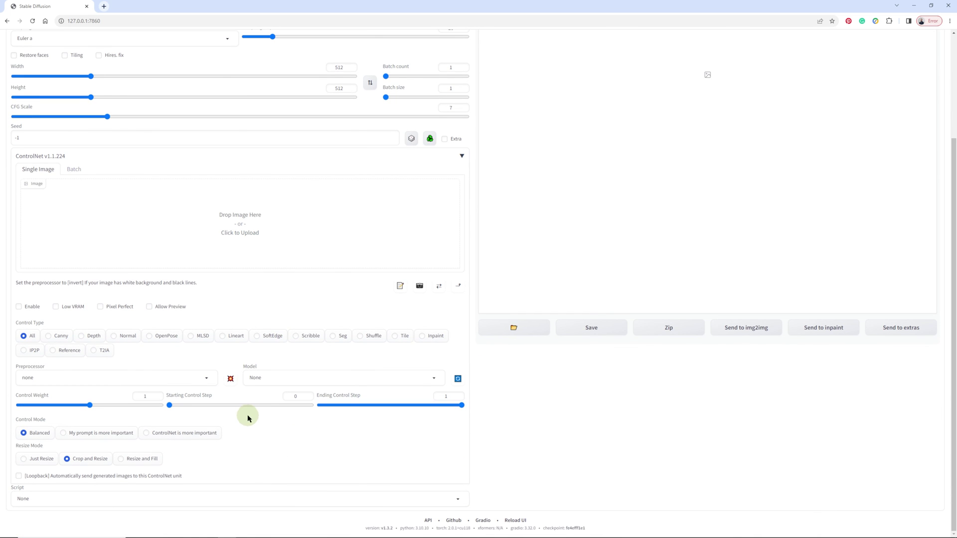
pyautogui.click(436, 379)
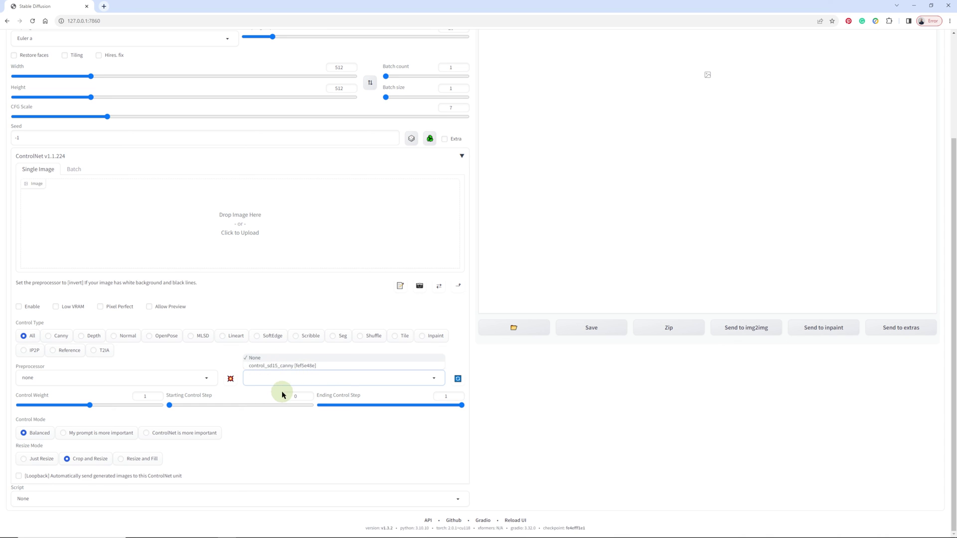
pyautogui.click(203, 378)
pyautogui.scroll(3, 132, 312)
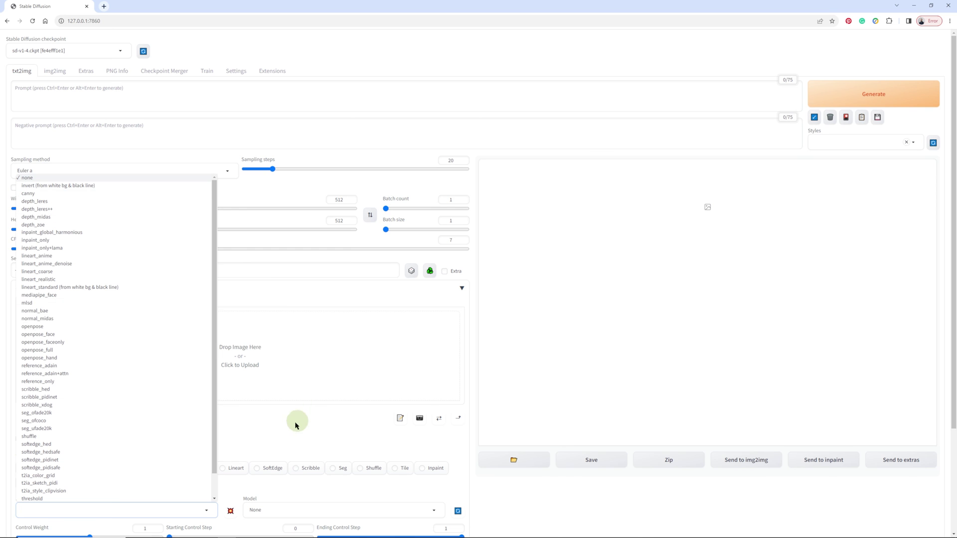
pyautogui.scroll(-2, 374, 470)
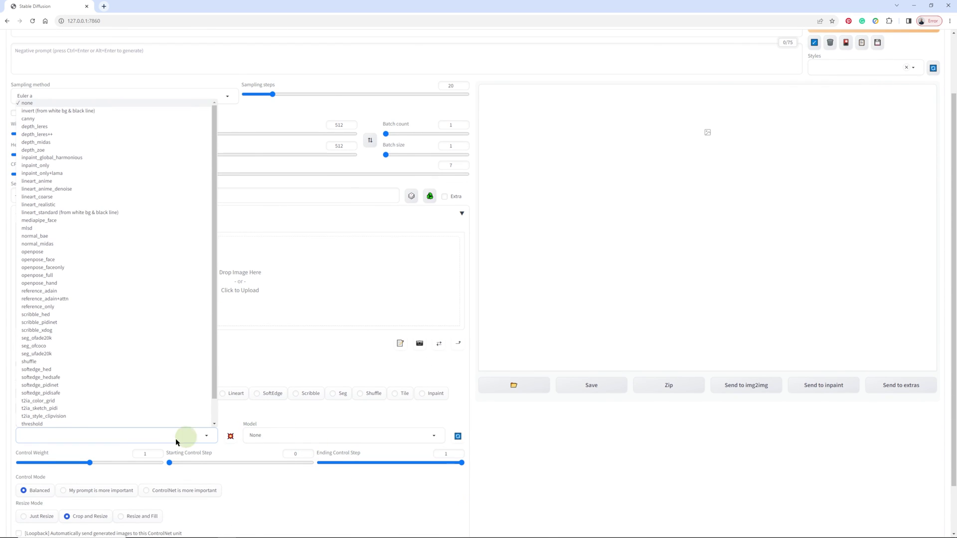
pyautogui.click(317, 357)
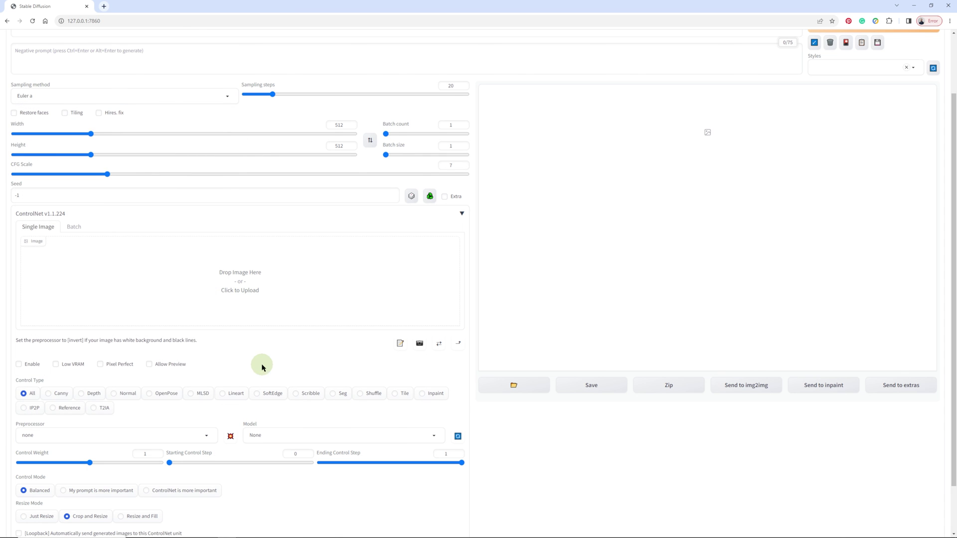
pyautogui.scroll(2, 258, 374)
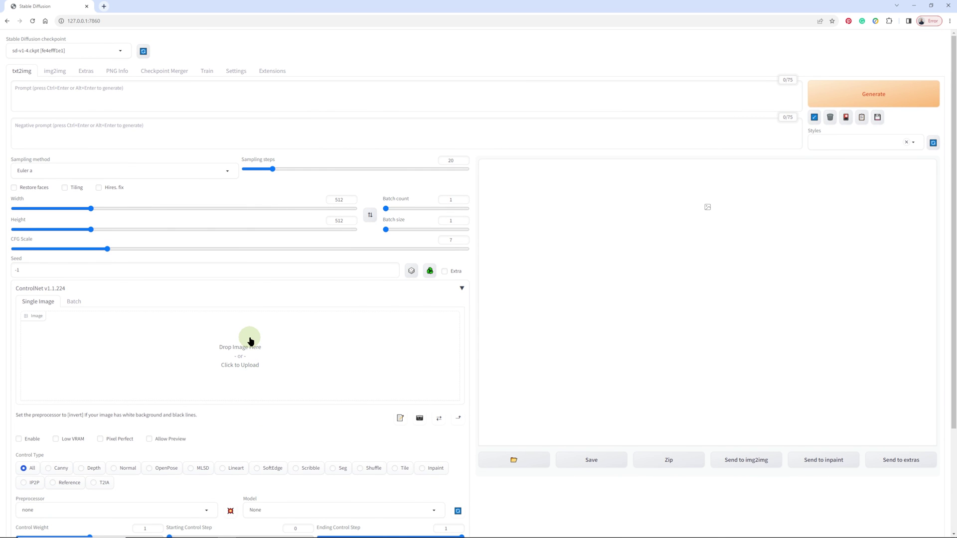
pyautogui.scroll(-3, 250, 341)
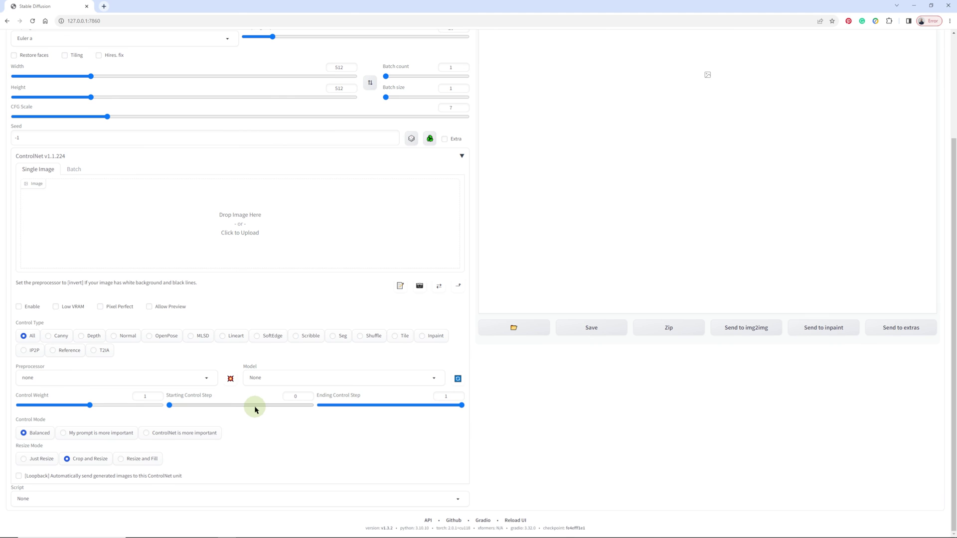